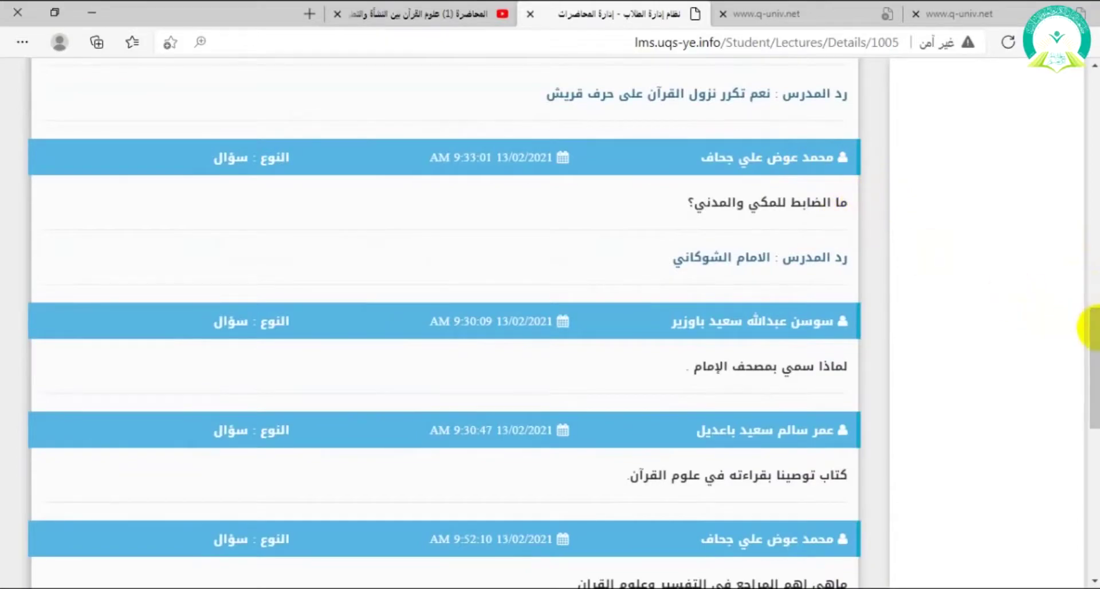
Review the students' questions and the teacher's replies in the lecture's discussion section
left_click_drag(1096, 339, 1093, 372)
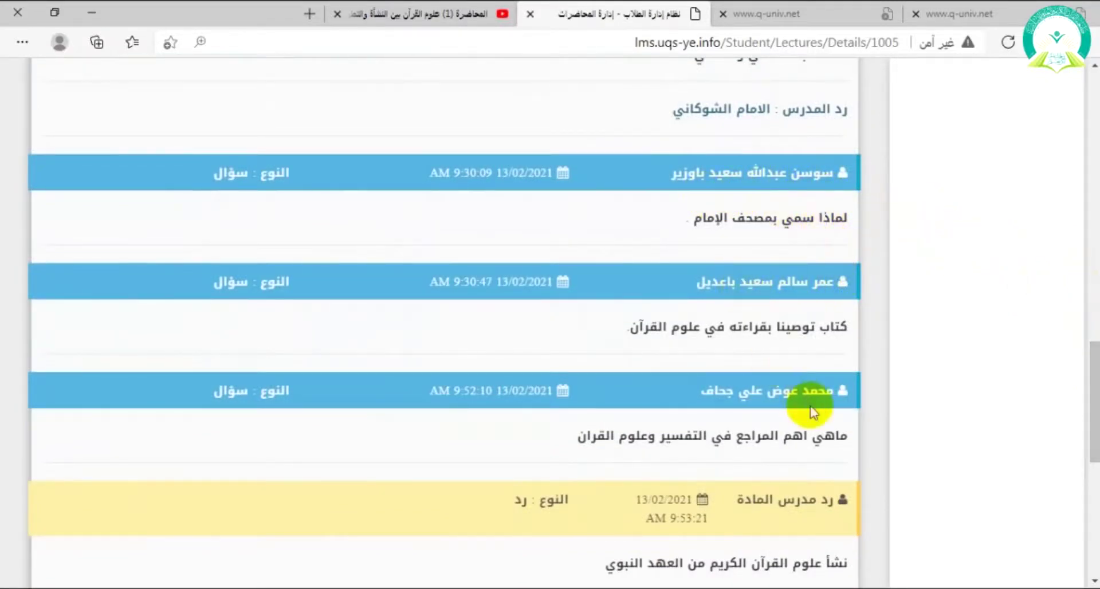
left_click_drag(1094, 373, 1083, 304)
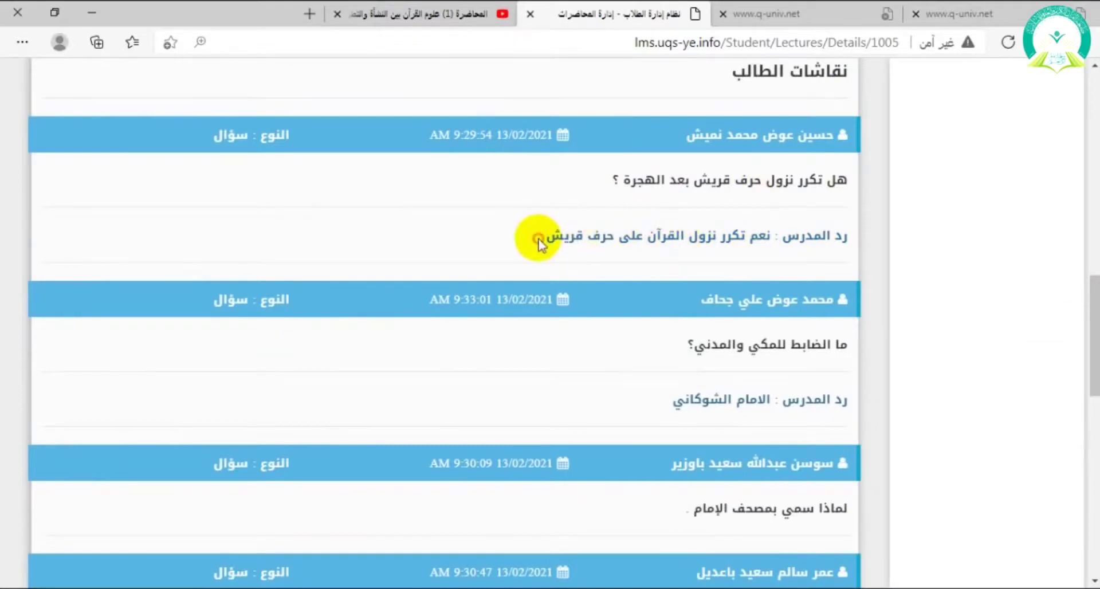
left_click_drag(539, 240, 944, 245)
left_click(788, 229)
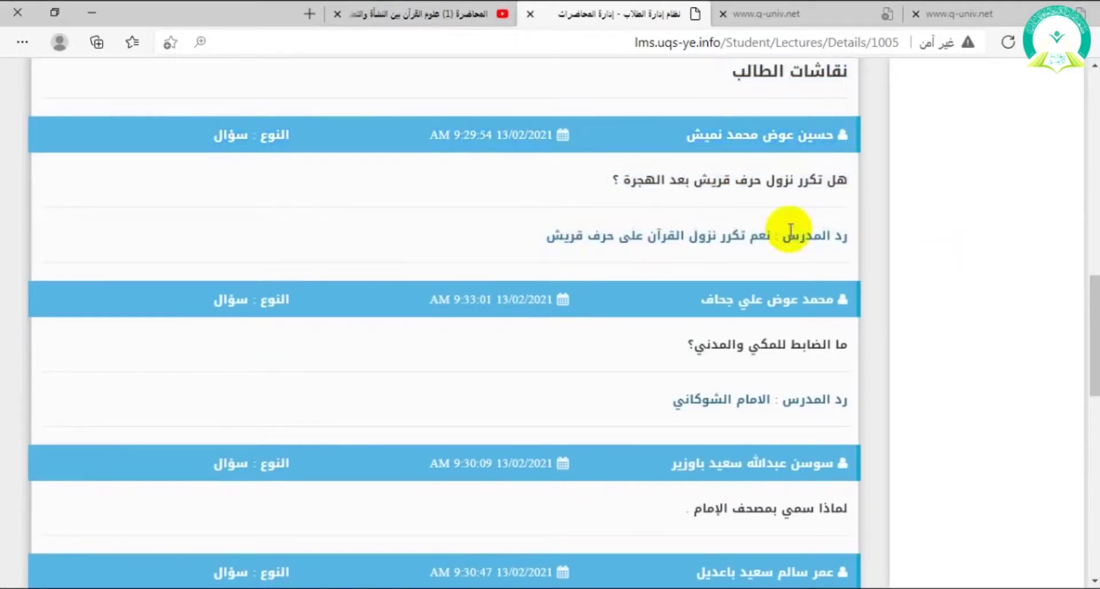
In the student comment form, choose the type "سوال" and enter the text "هل يوجد تعريف آخر لمعنى علوم القرآن؟"
left_click_drag(1094, 309, 1096, 479)
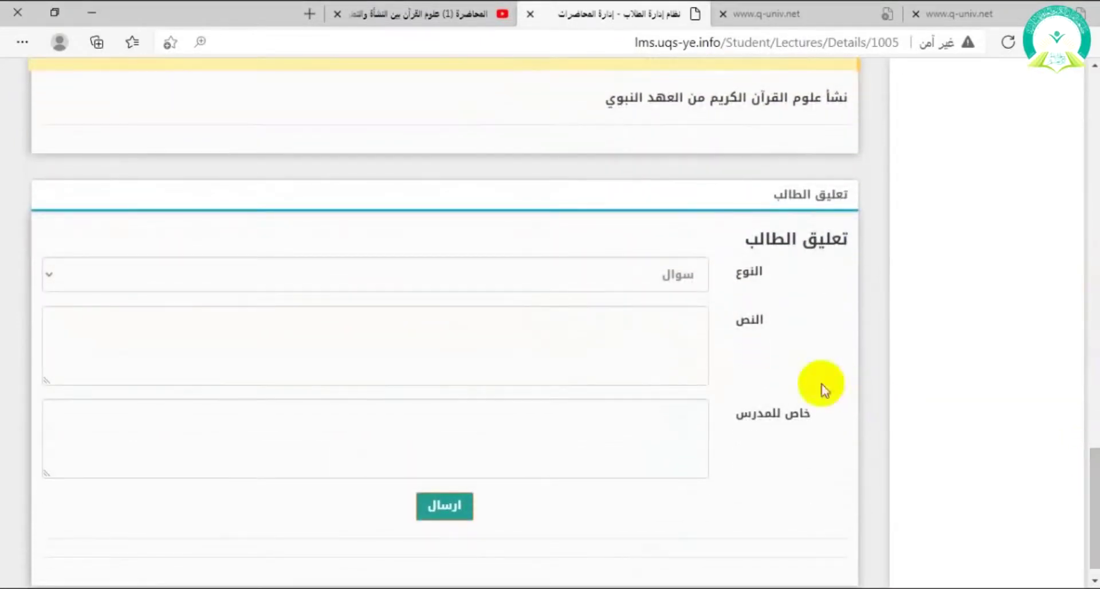
left_click(675, 280)
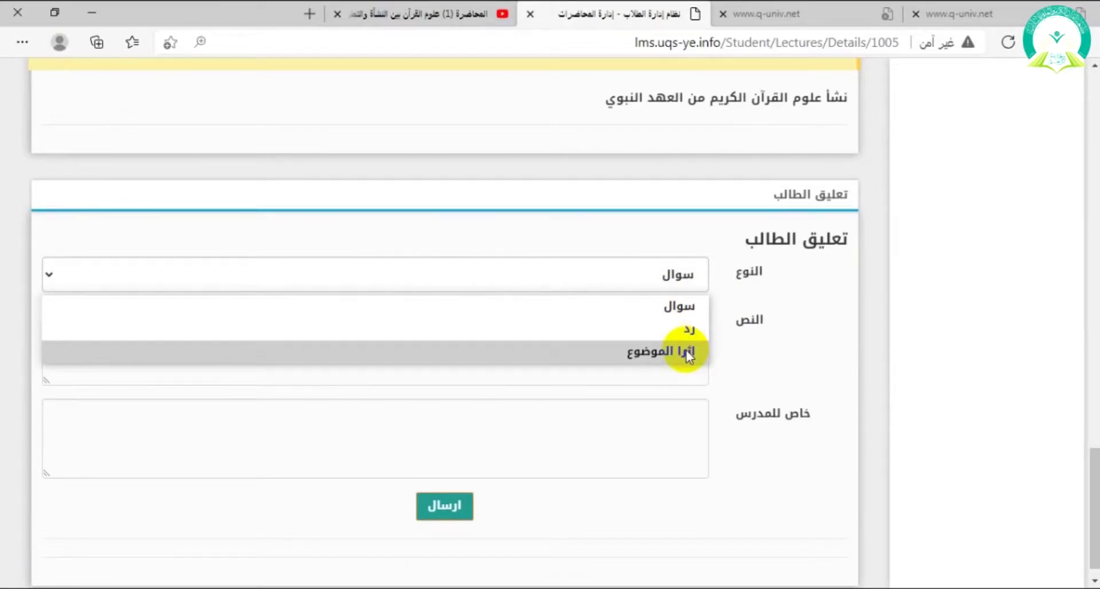
left_click(686, 307)
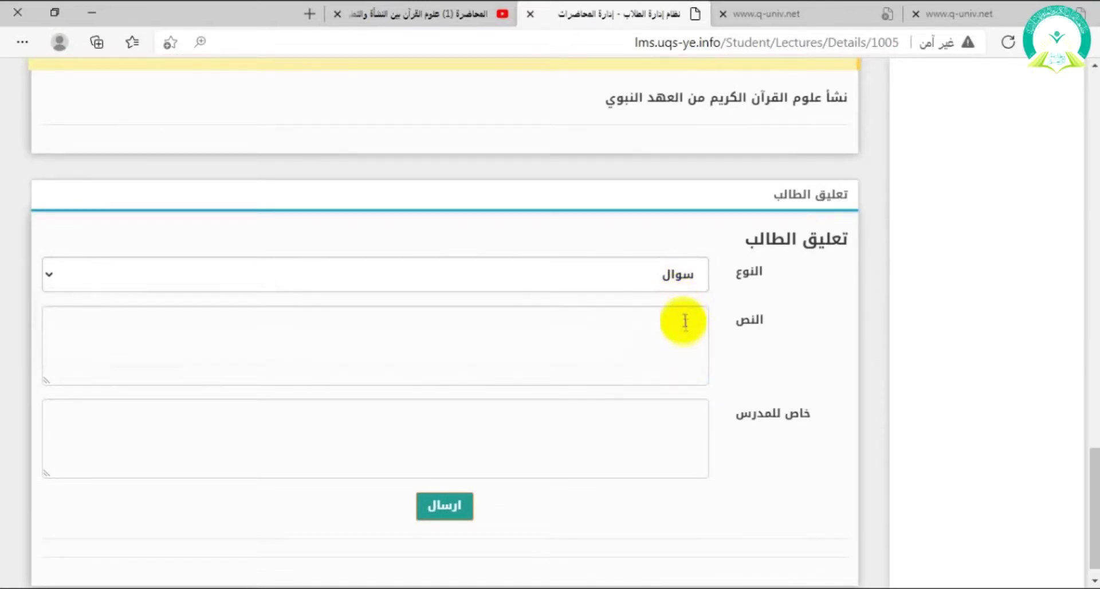
scroll(704, 307, "down", 1)
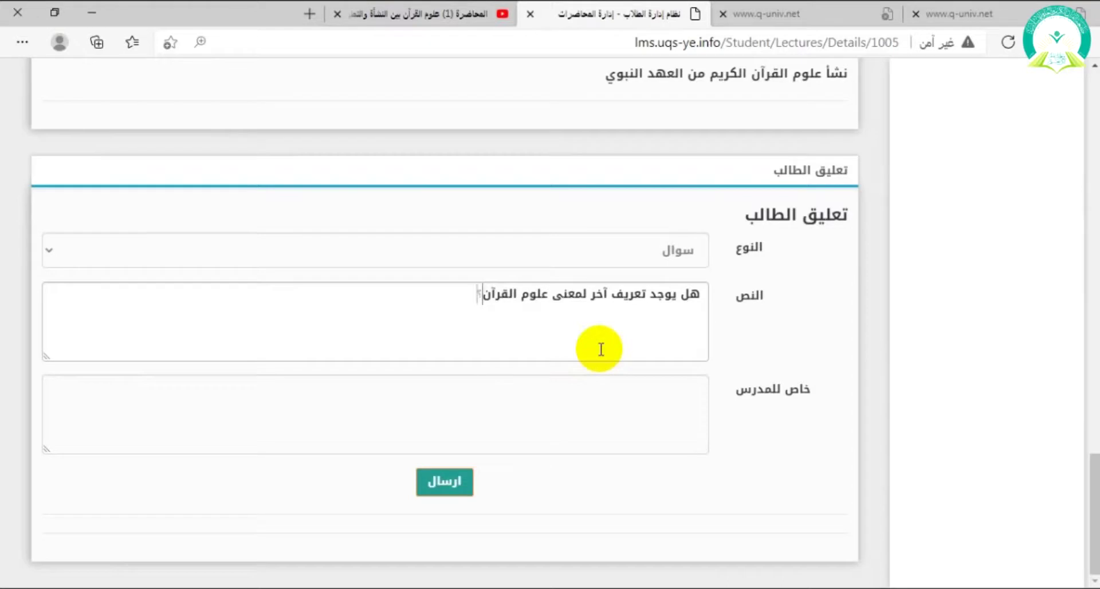
Copy the question from the comment's text field into the "خاص للمدرس" field for the teacher
left_click(614, 400)
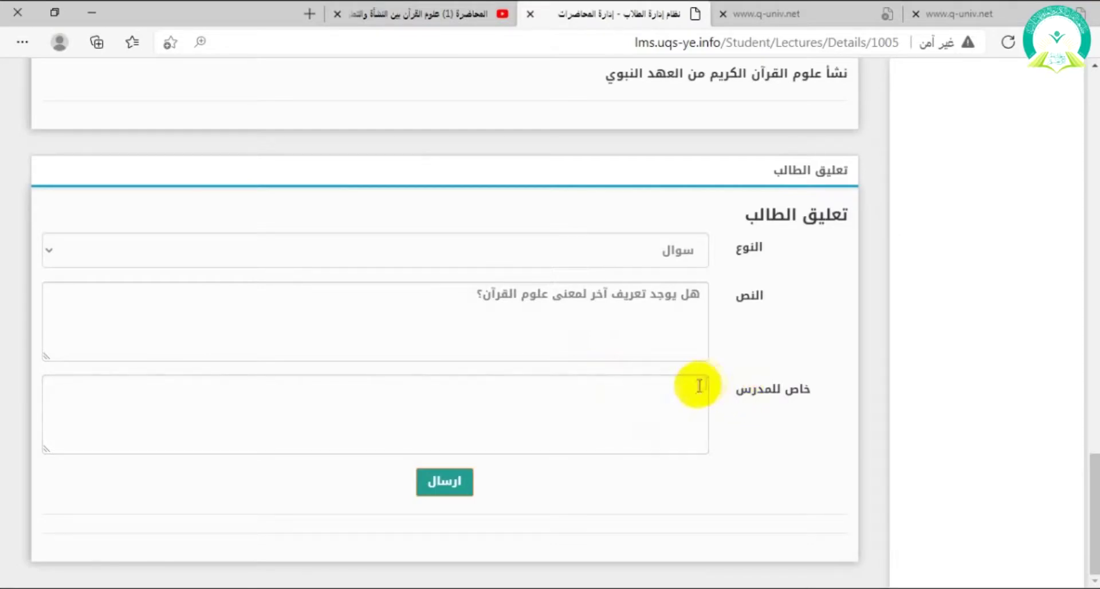
left_click(663, 295)
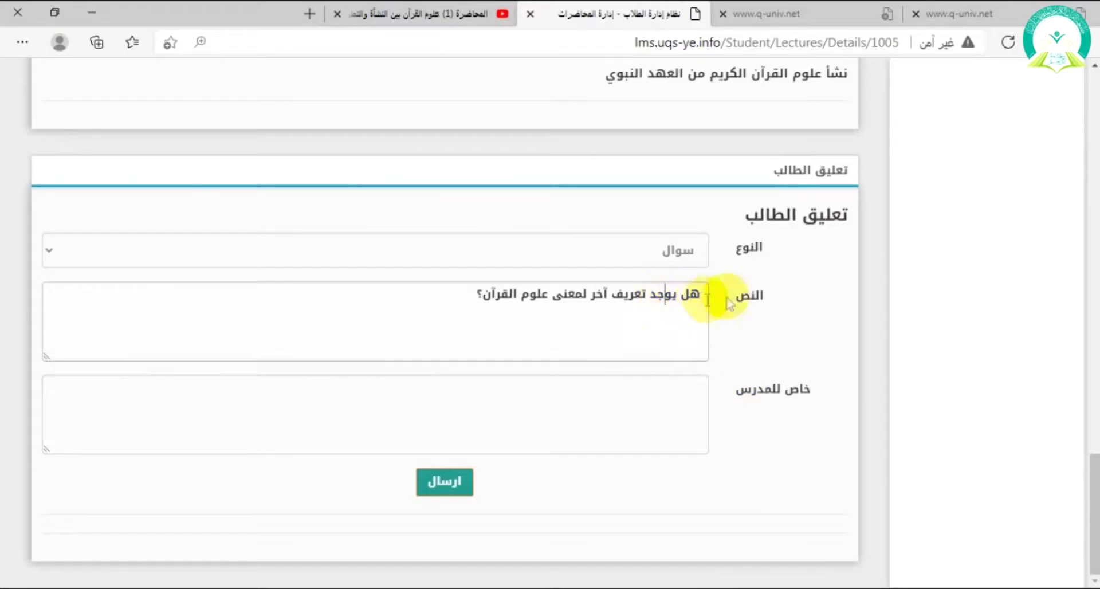
left_click(745, 300)
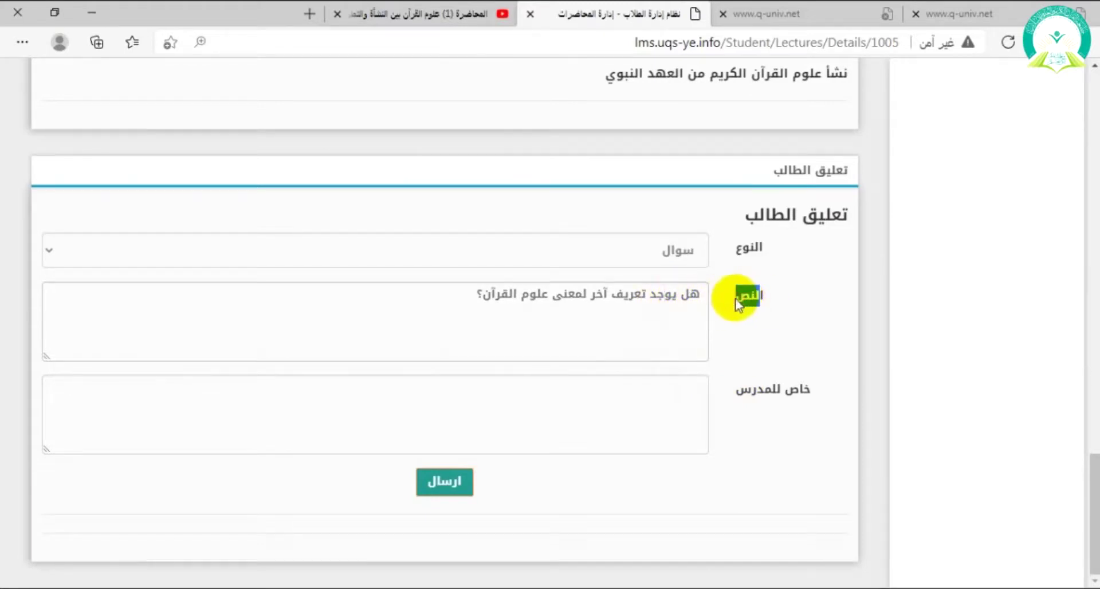
left_click(629, 308)
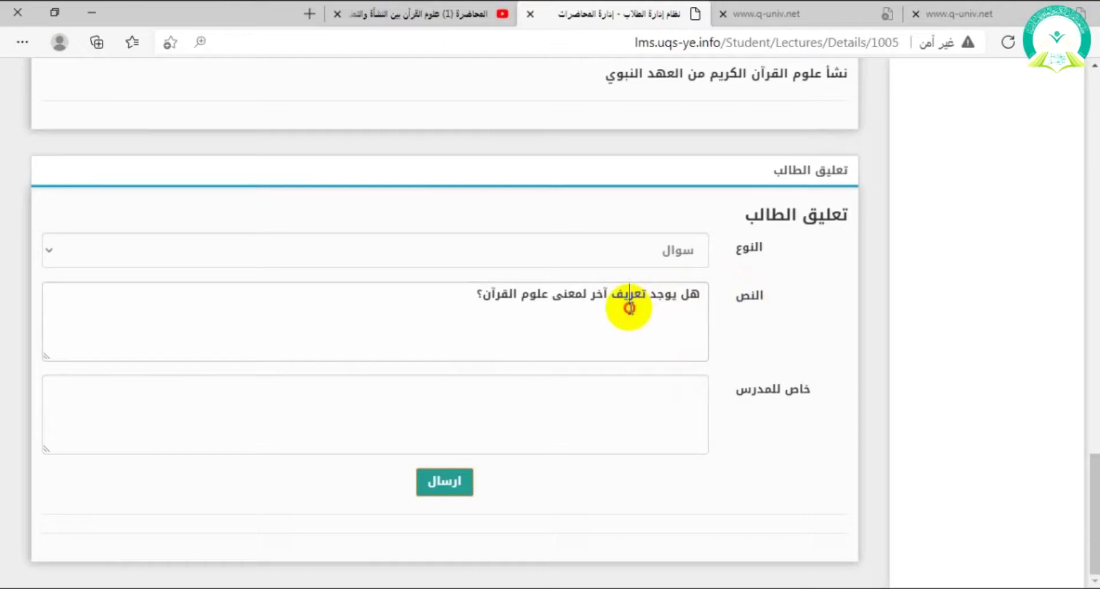
left_click(665, 401)
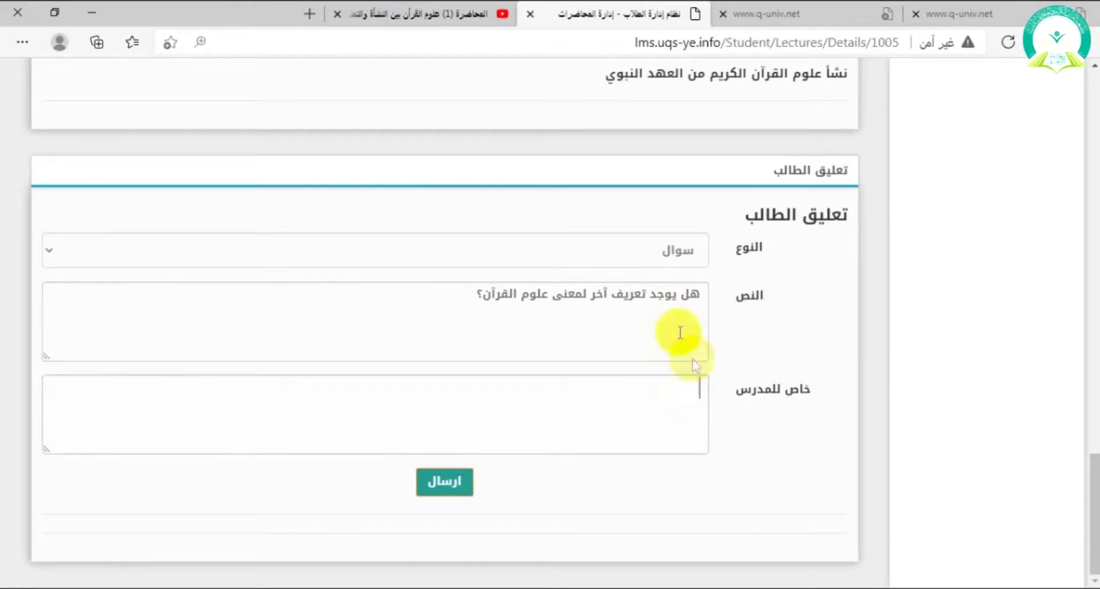
triple_click(667, 296)
key("ctrl+c")
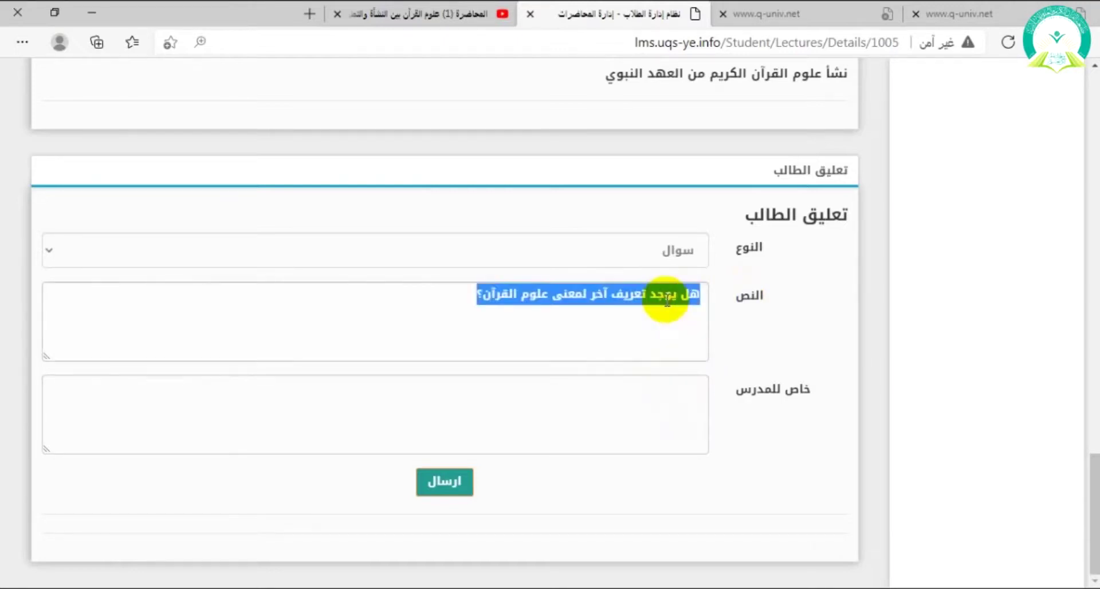
left_click(659, 396)
key("ctrl+v")
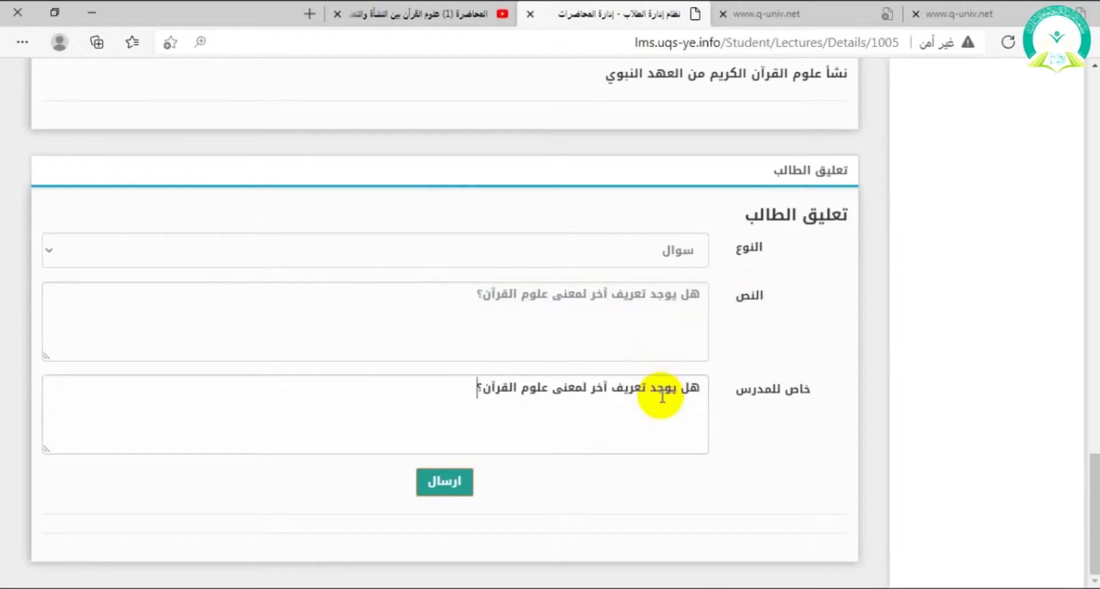
left_click_drag(737, 401, 809, 398)
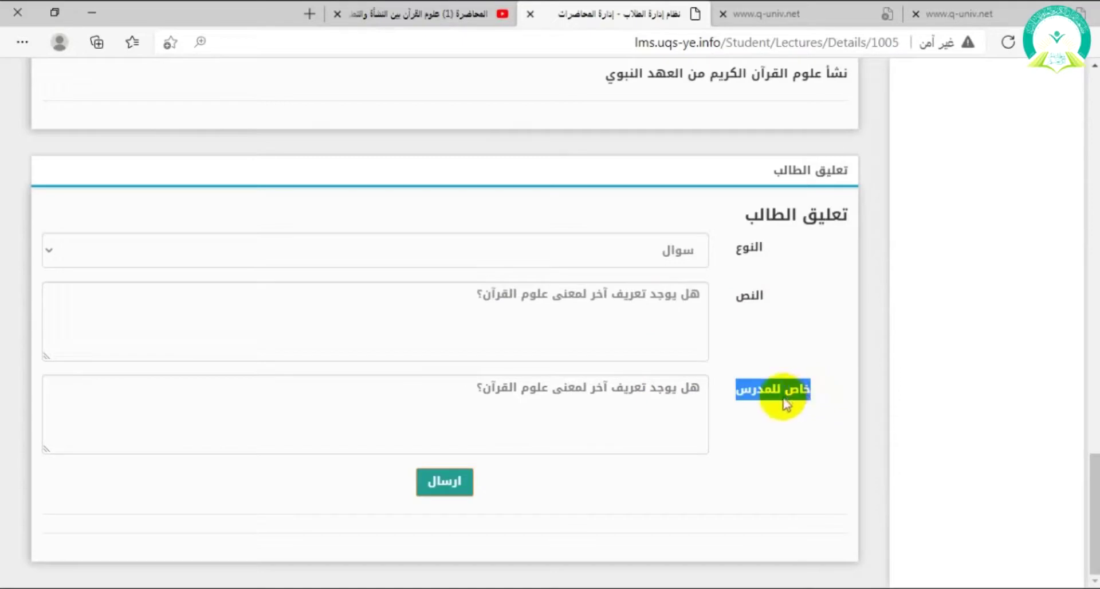
left_click(717, 405)
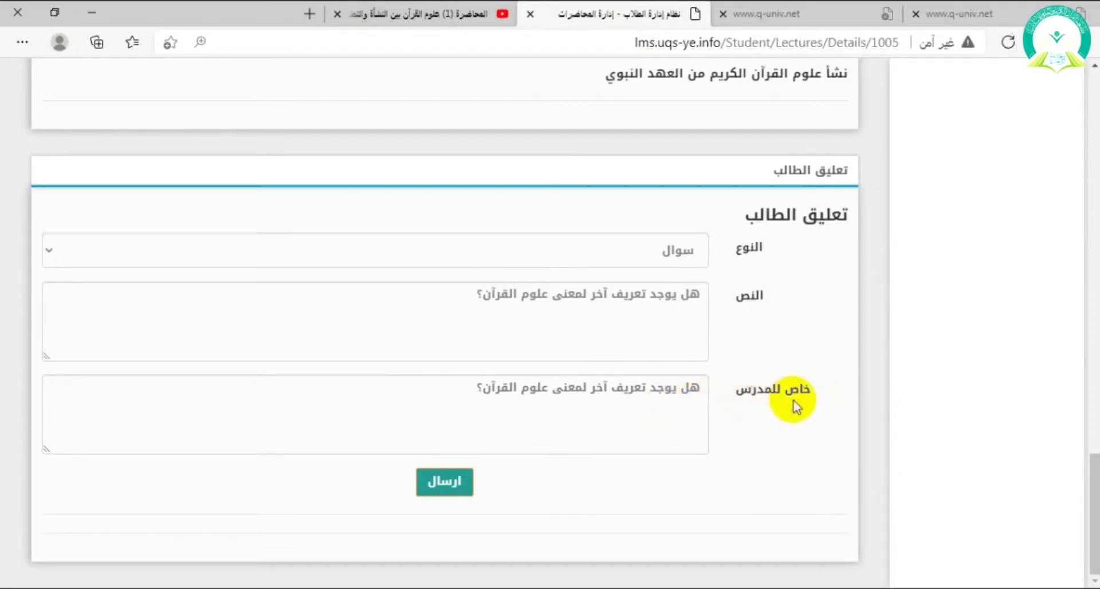
Send the comment and check the newly posted question in the lecture's discussion list
mouse_move(1093, 487)
left_mouse_down()
mouse_move(1093, 467)
mouse_move(1088, 491)
left_mouse_up()
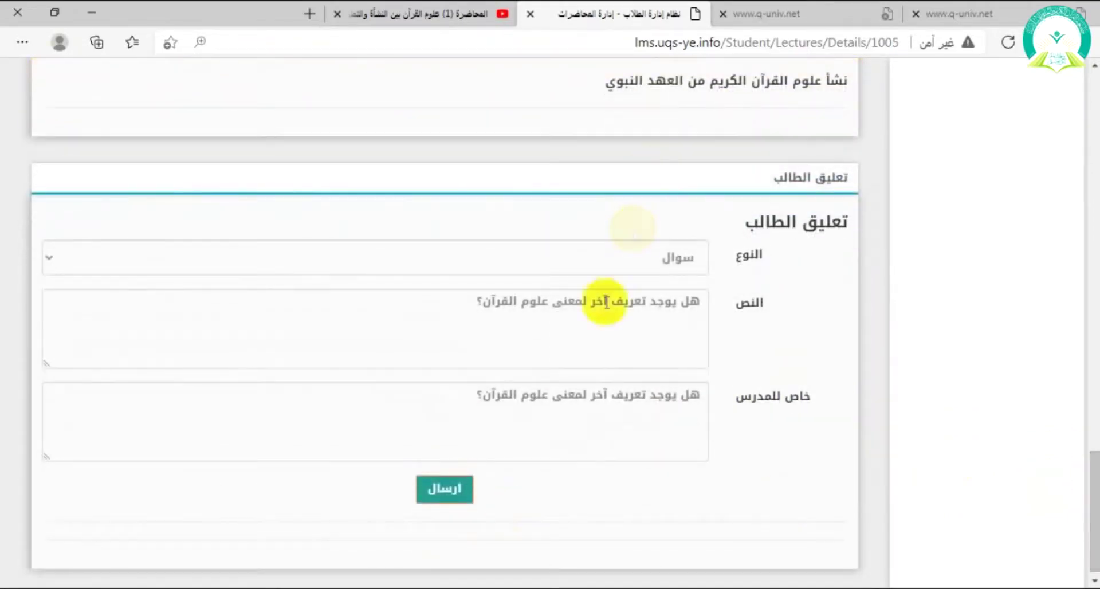
left_click(441, 490)
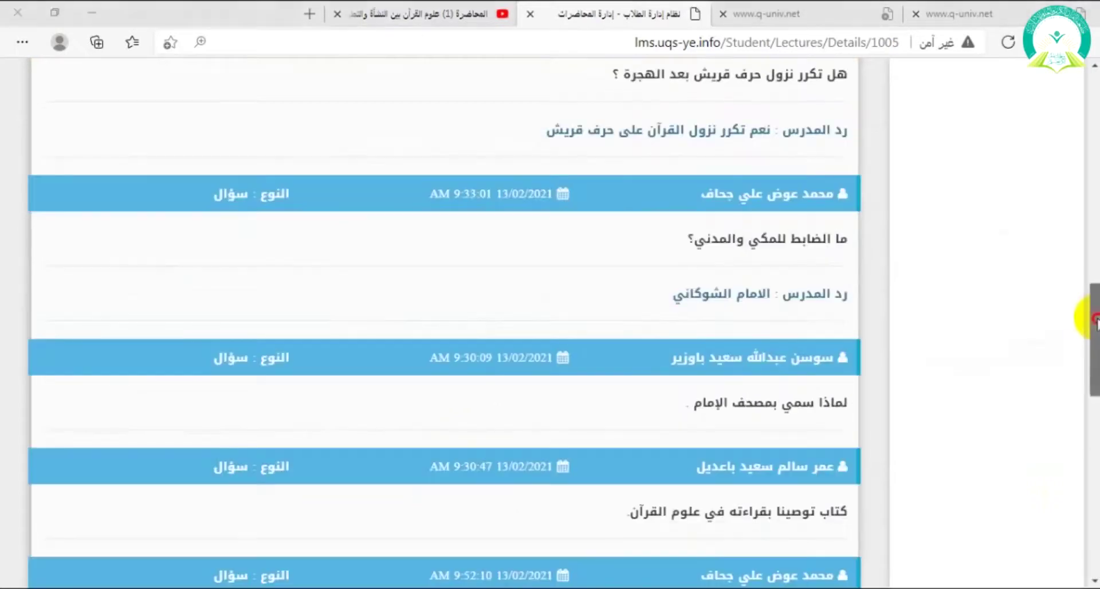
left_click_drag(1095, 321, 1089, 433)
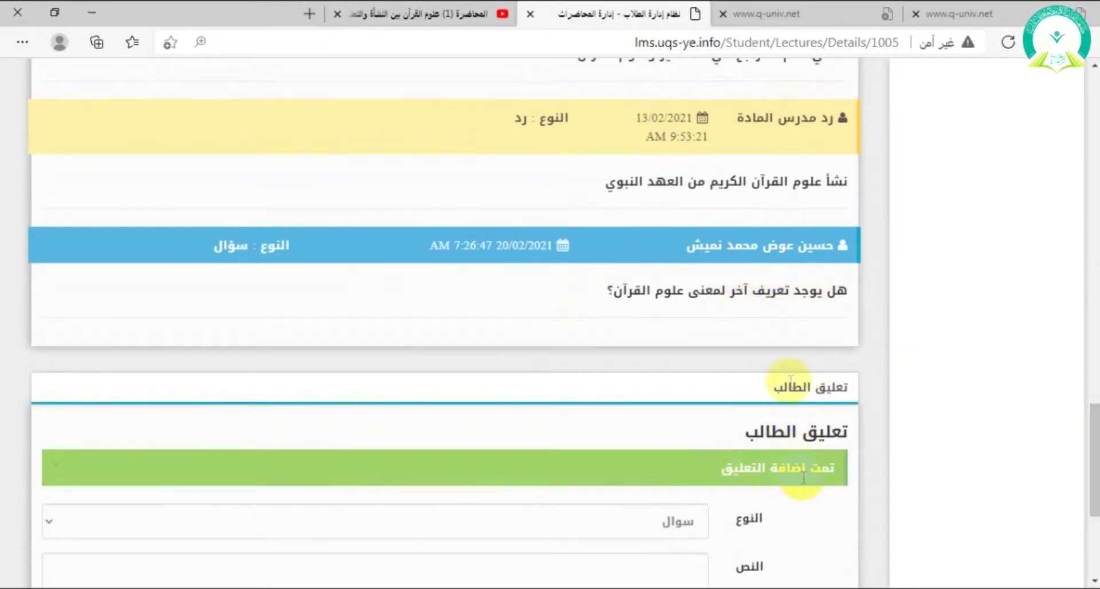
triple_click(772, 296)
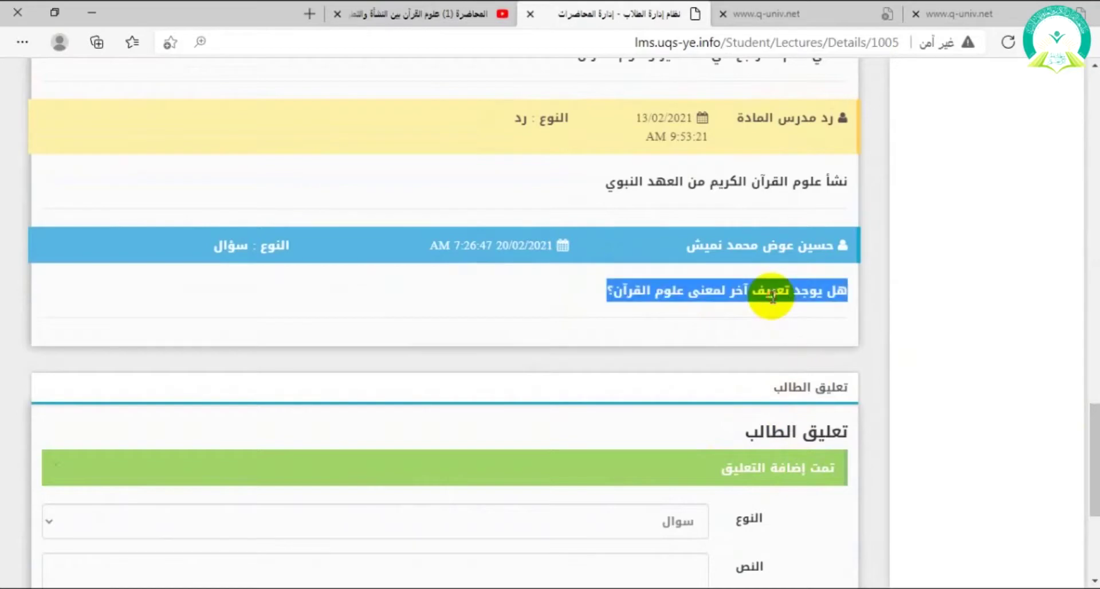
double_click(772, 296)
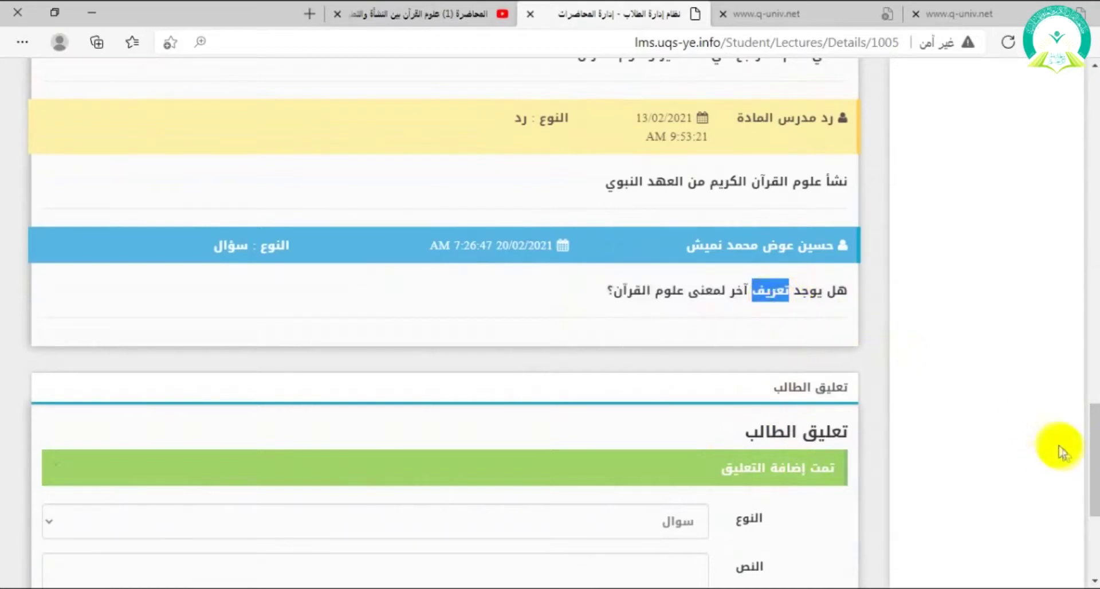
Return from the lecture details to the lecture list of علوم القرآن (1) and look through it
left_click_drag(1088, 436, 1087, 112)
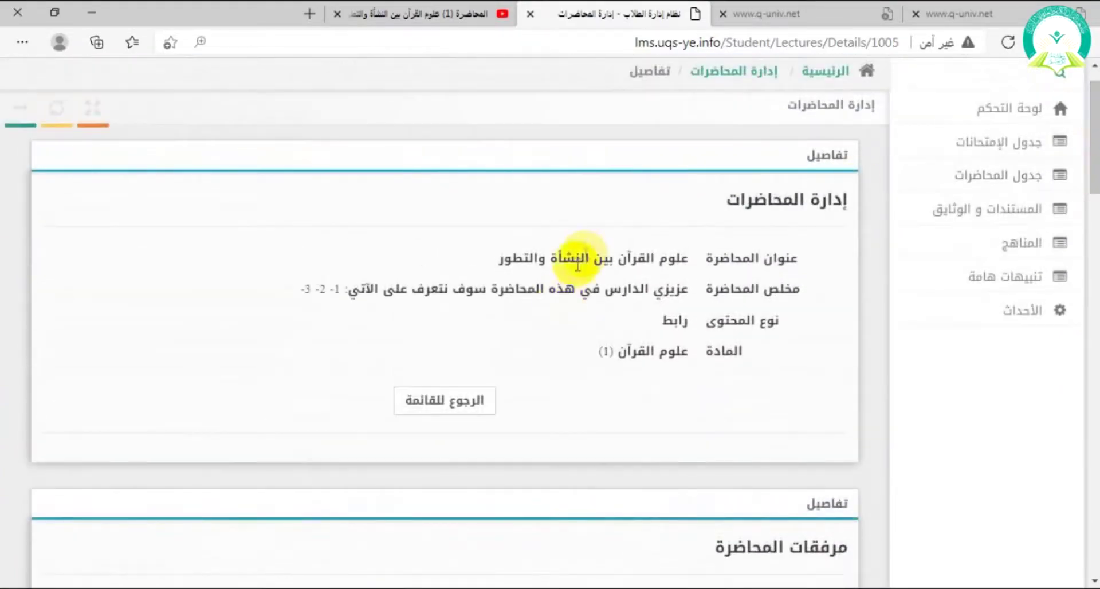
left_click(465, 405)
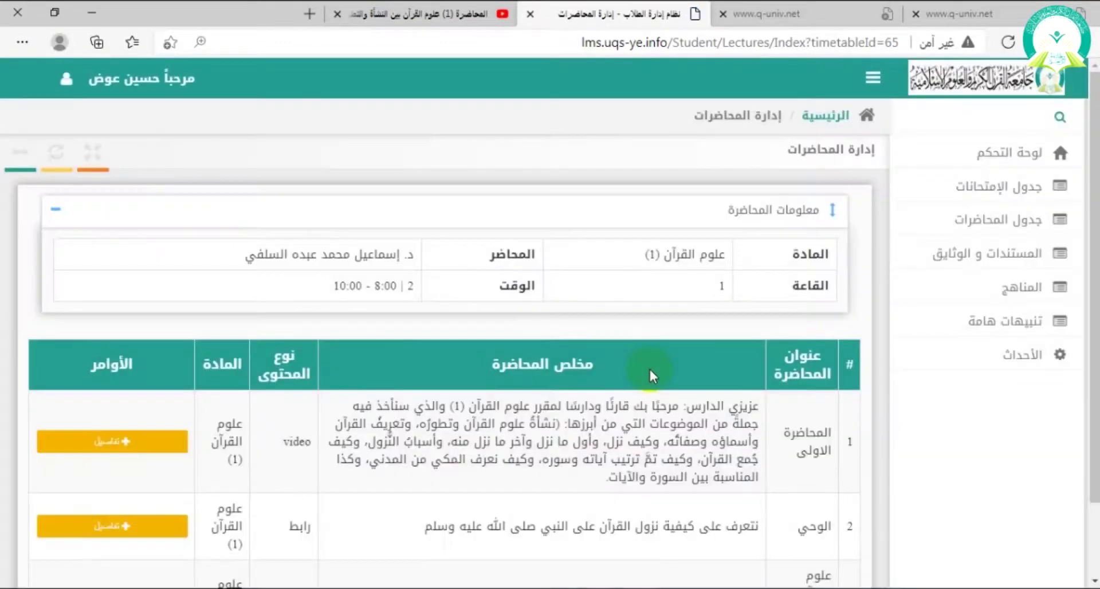
left_click_drag(1089, 258, 1091, 325)
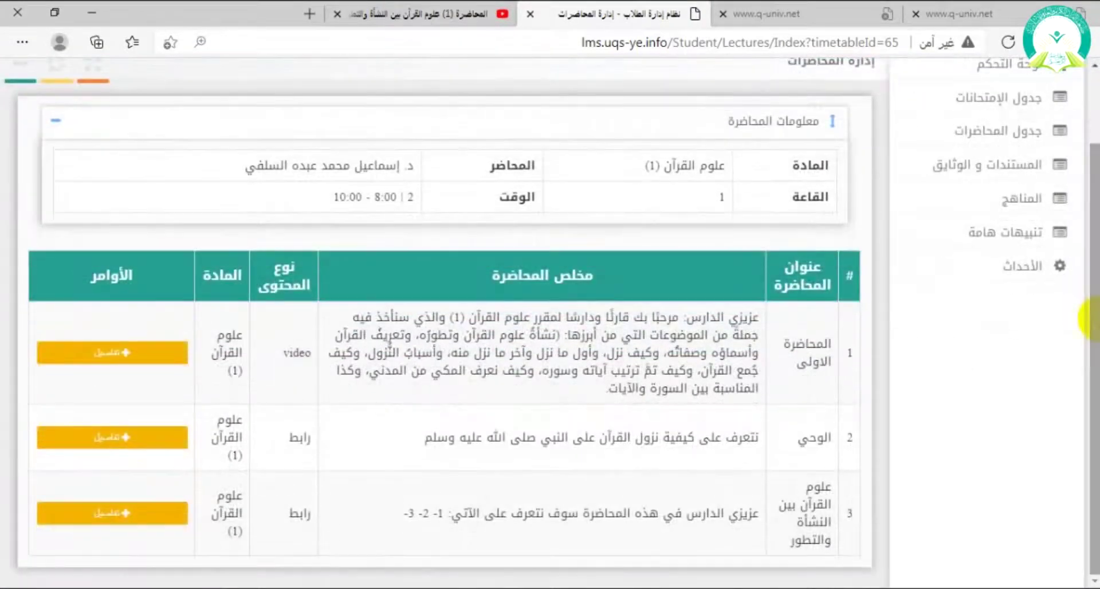
Go to the lecture timetable and open the lecture list for Monday's اللغة الإنجليزية (1) course
left_click(977, 135)
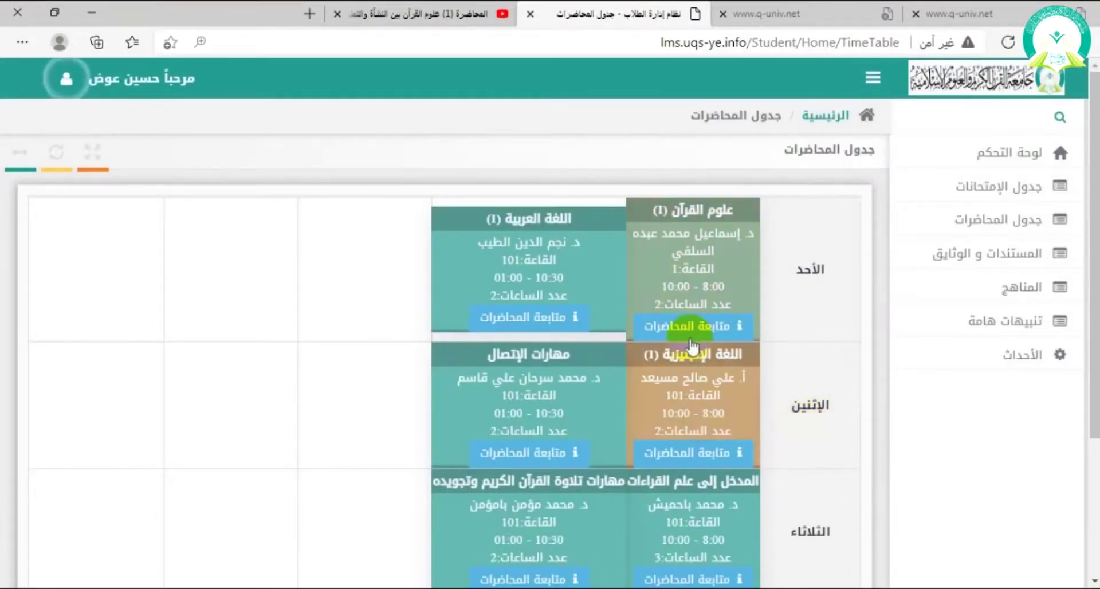
left_click(692, 384)
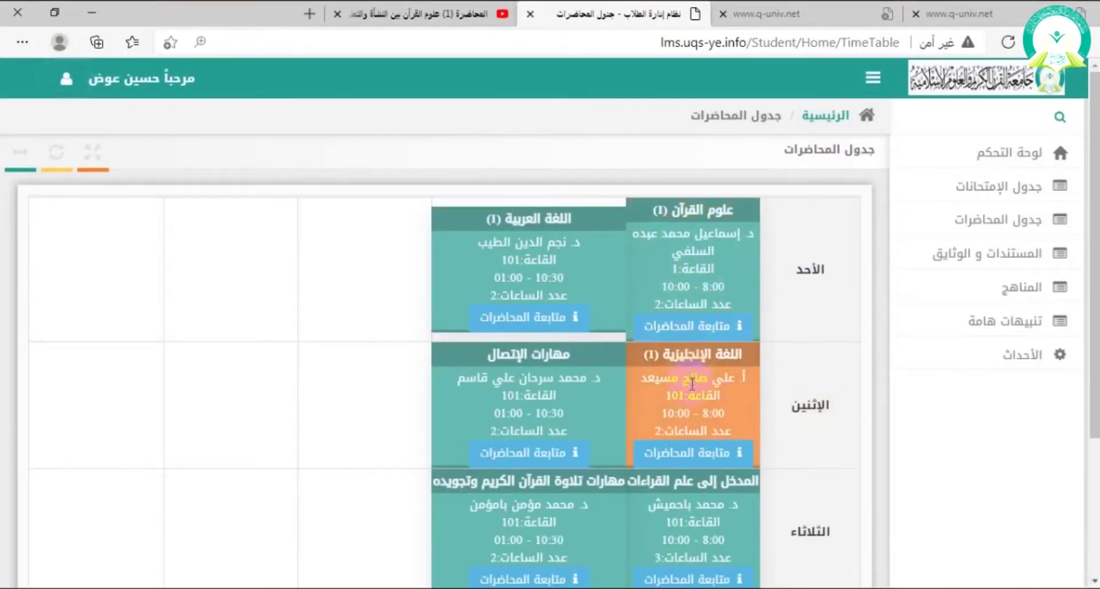
left_click(691, 454)
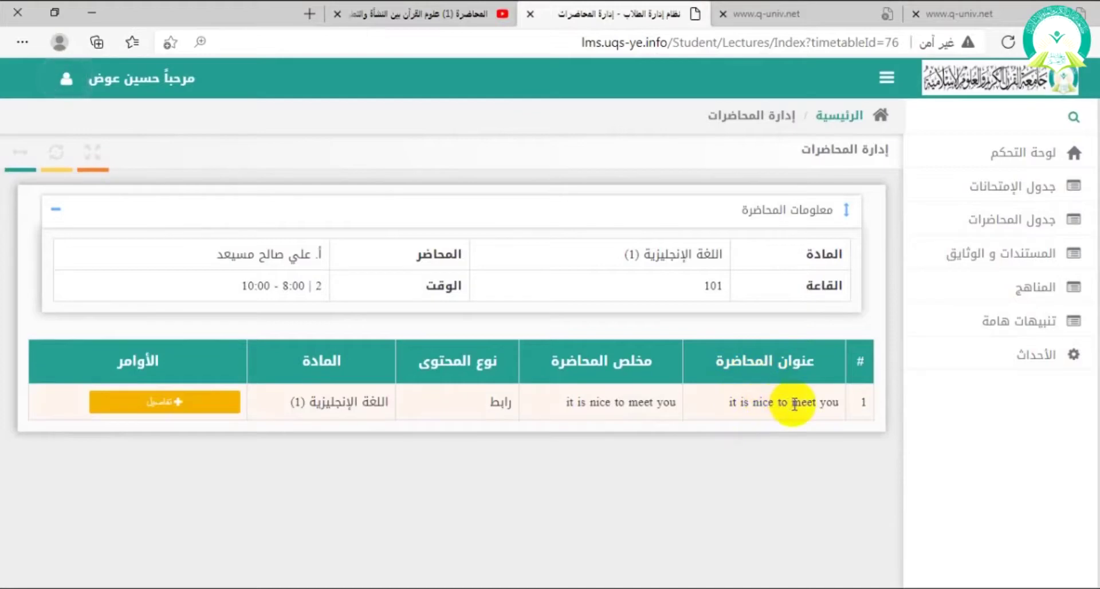
Open the details of the English lecture "it is nice to meet you"
triple_click(795, 405)
left_click(794, 405)
left_click(175, 403)
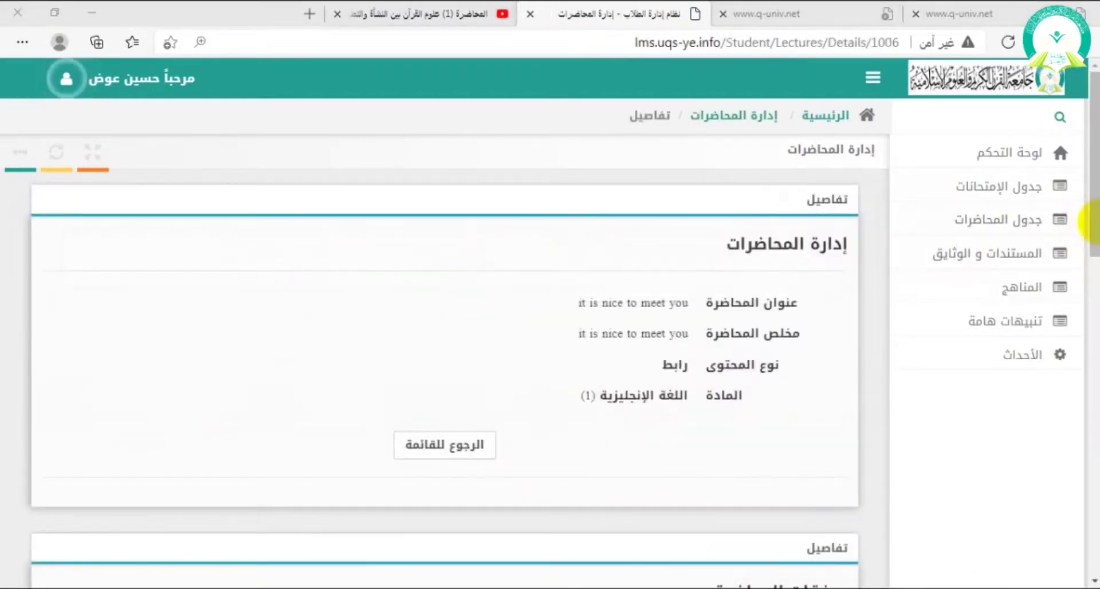
Open the lecture's video link, play part of the video in full screen, and close it to return to the lecture page
left_click_drag(1095, 228, 1089, 405)
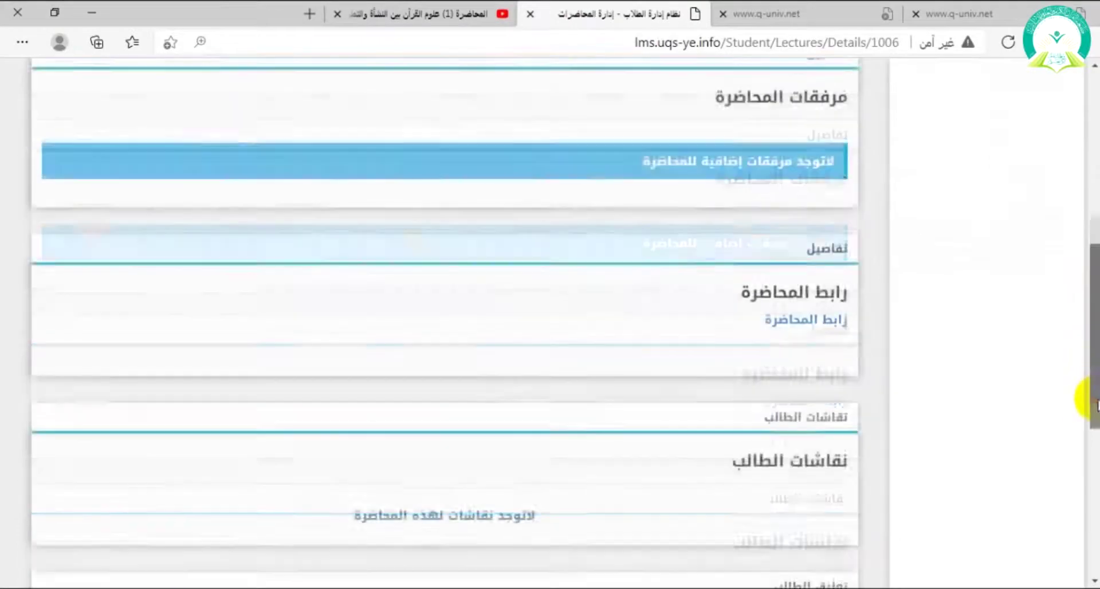
left_click(780, 327)
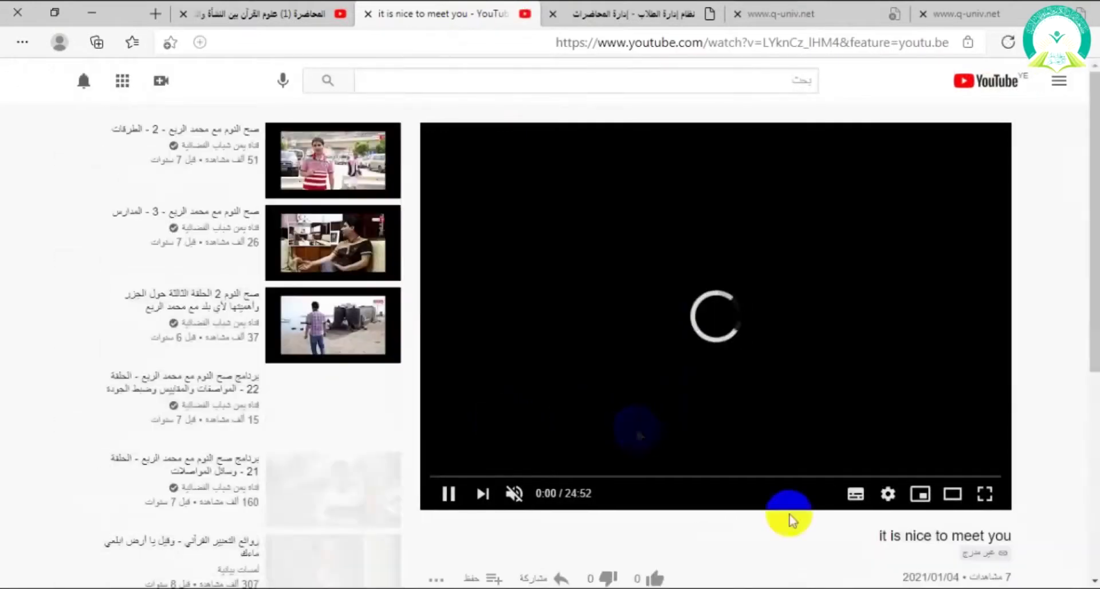
double_click(664, 371)
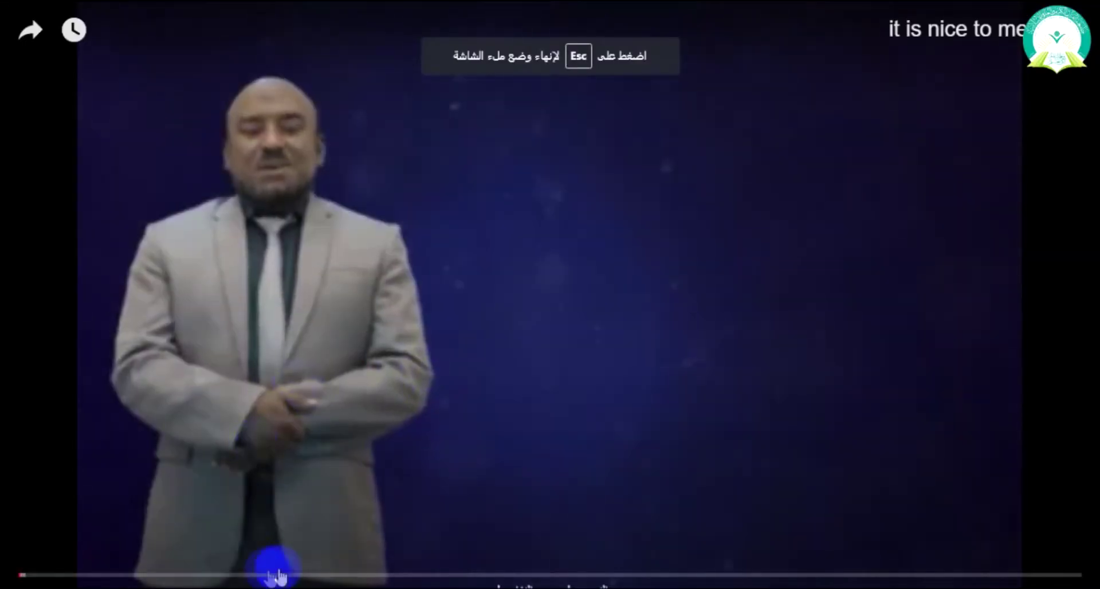
left_click(136, 583)
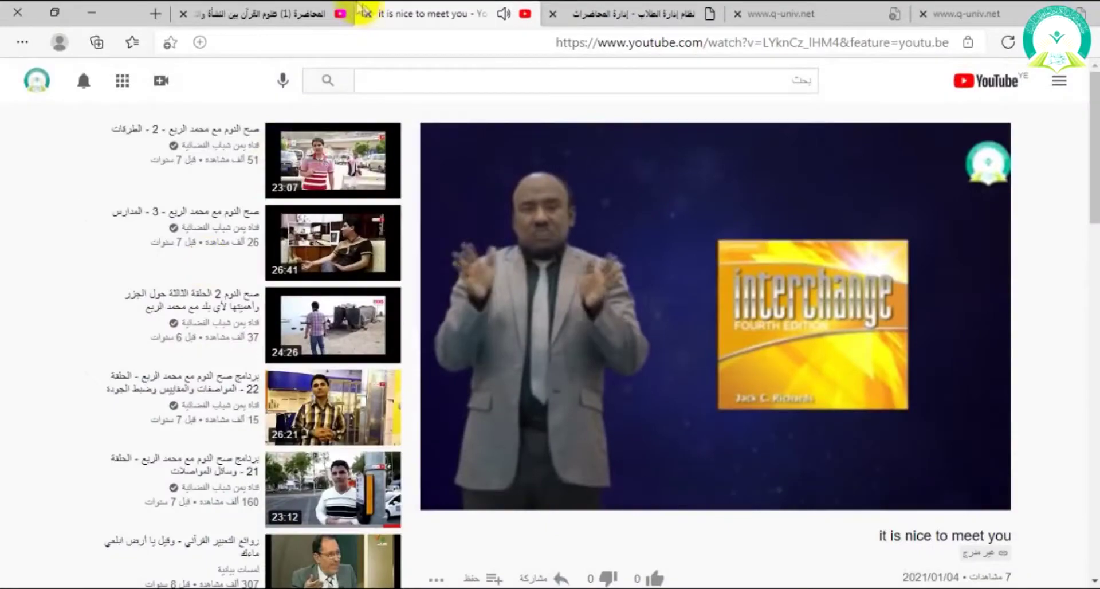
left_click(368, 14)
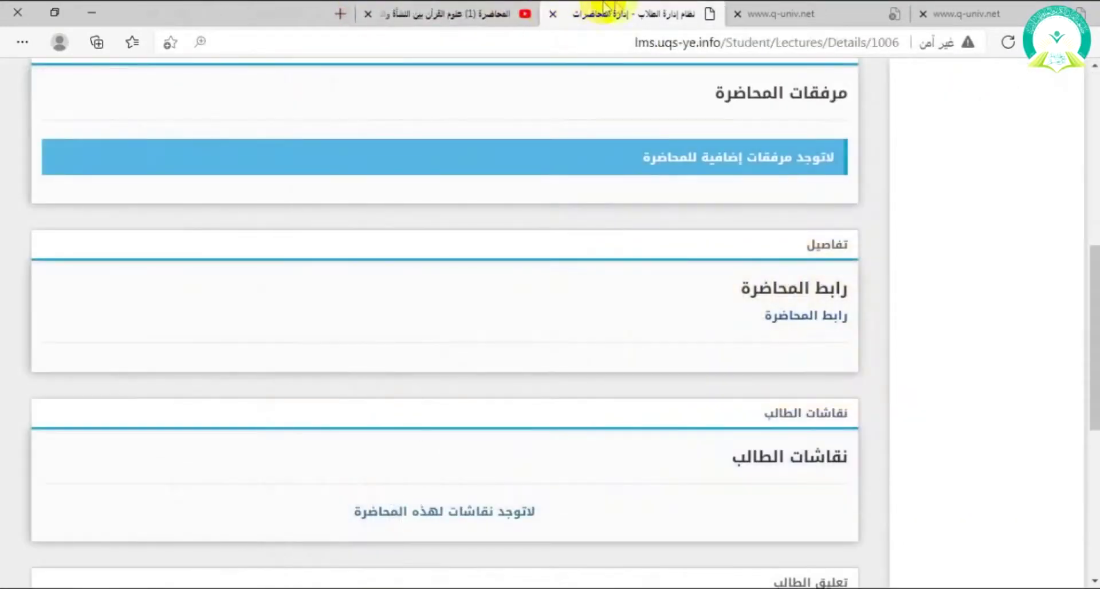
Go to the student dashboard (لوحة التحكم) and review the student data and lecture timetable
left_click_drag(1092, 270, 1091, 110)
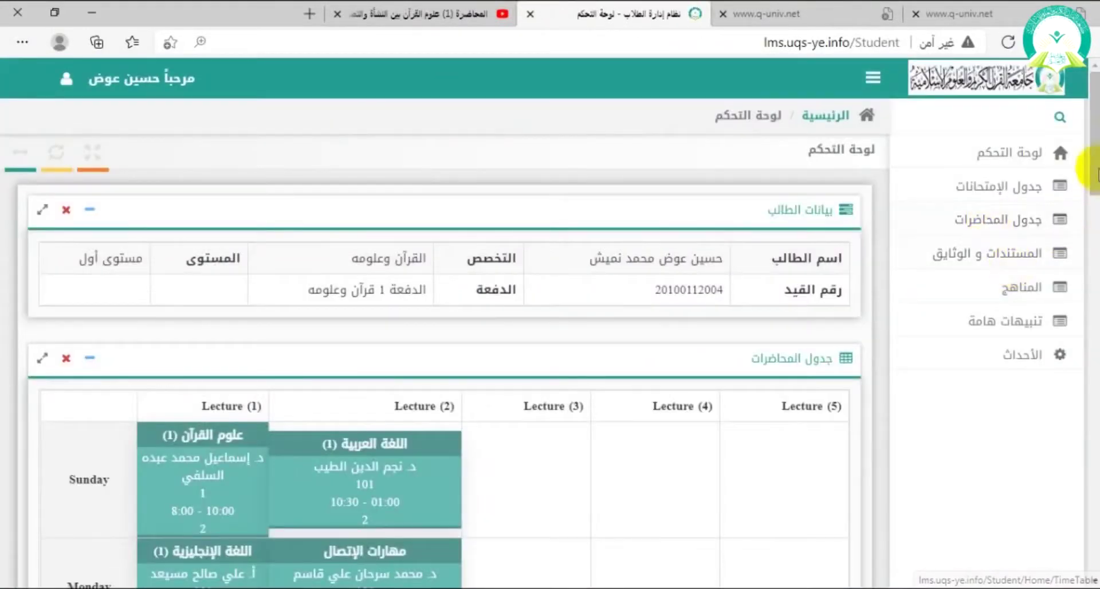
left_click_drag(1095, 166, 1097, 217)
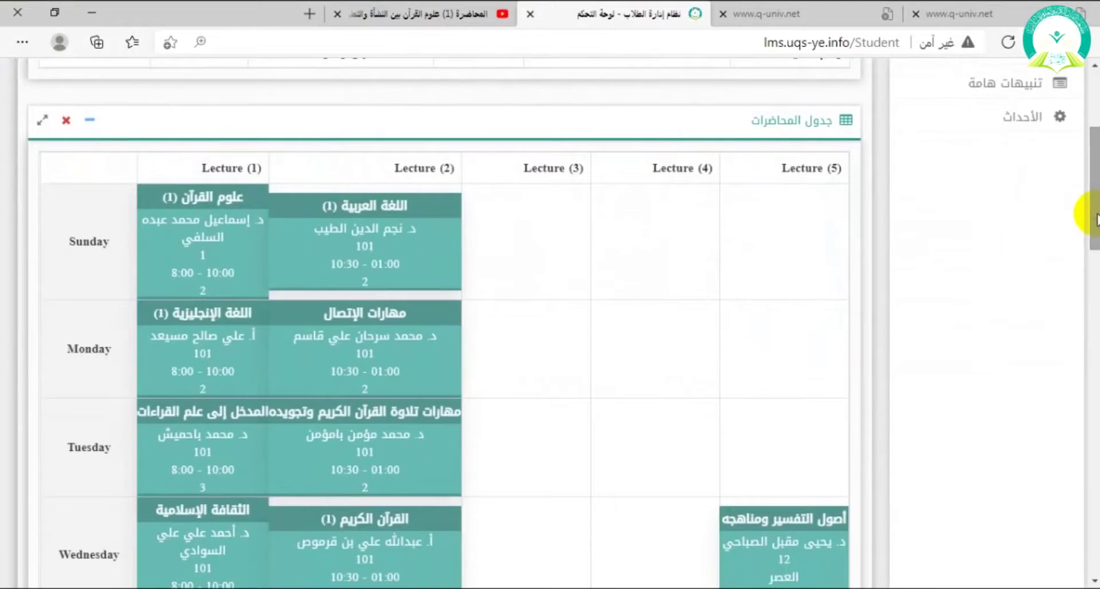
left_click_drag(1096, 214, 1096, 183)
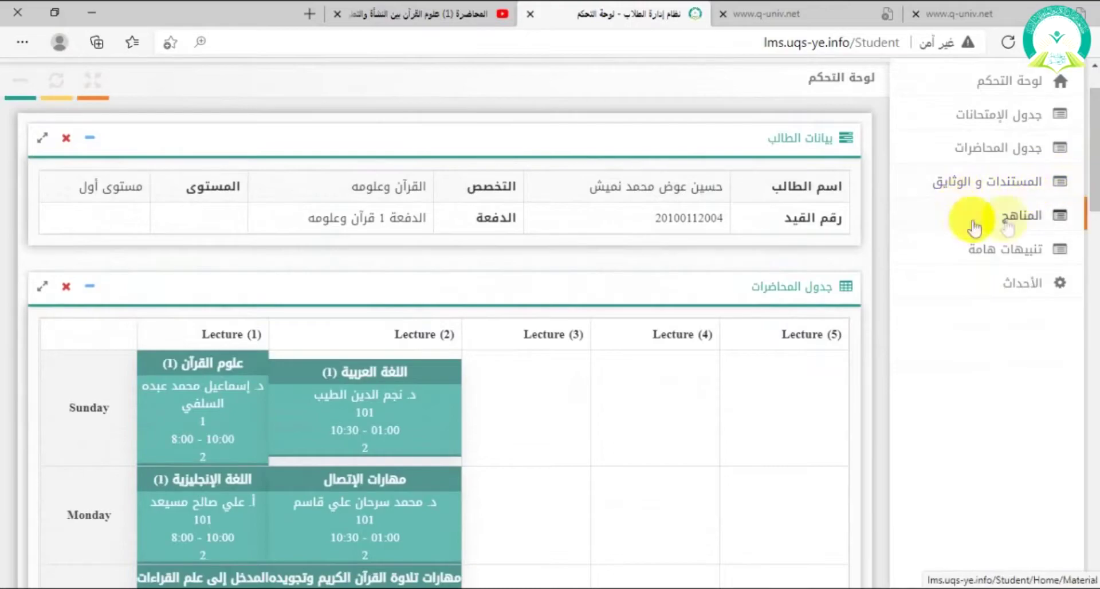
left_click_drag(1094, 184, 1091, 220)
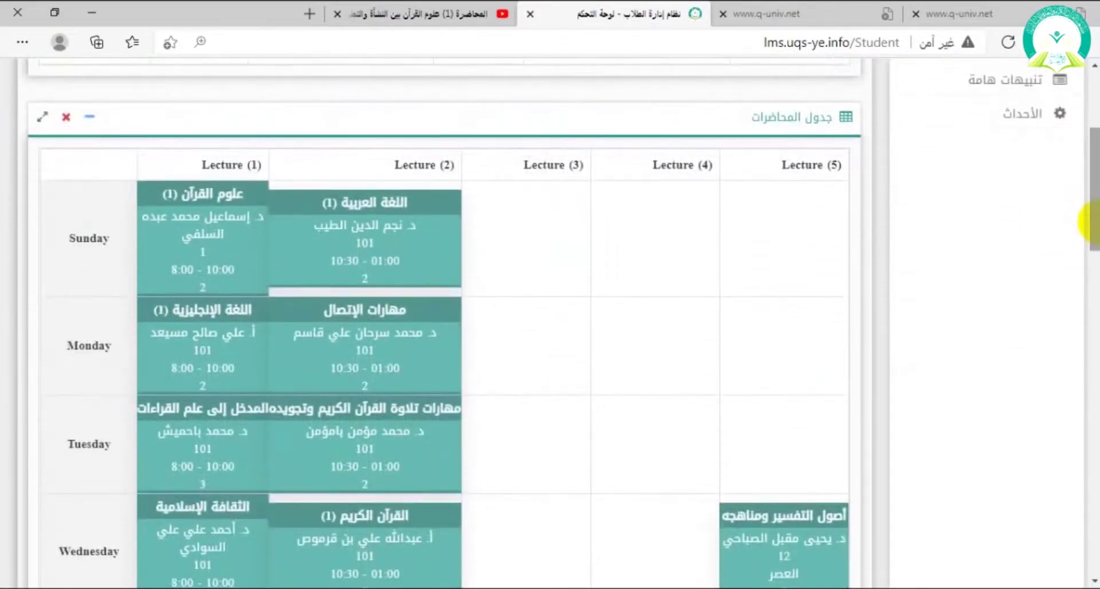